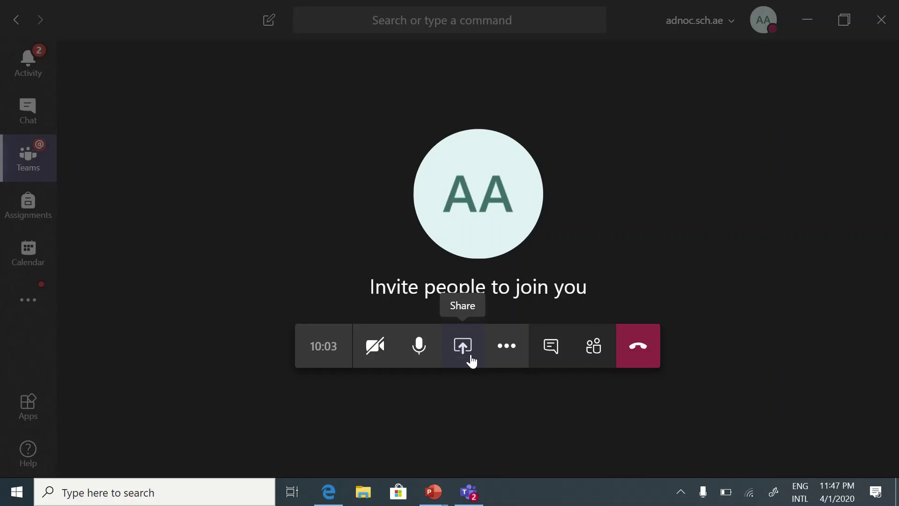
- Bring up the meeting's share tray and its Browse file sources
left_click(467, 355)
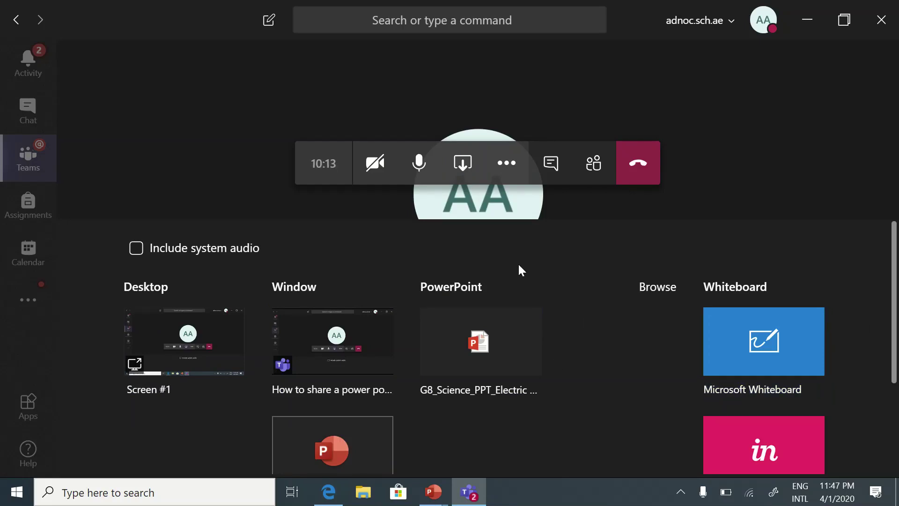
left_click(657, 288)
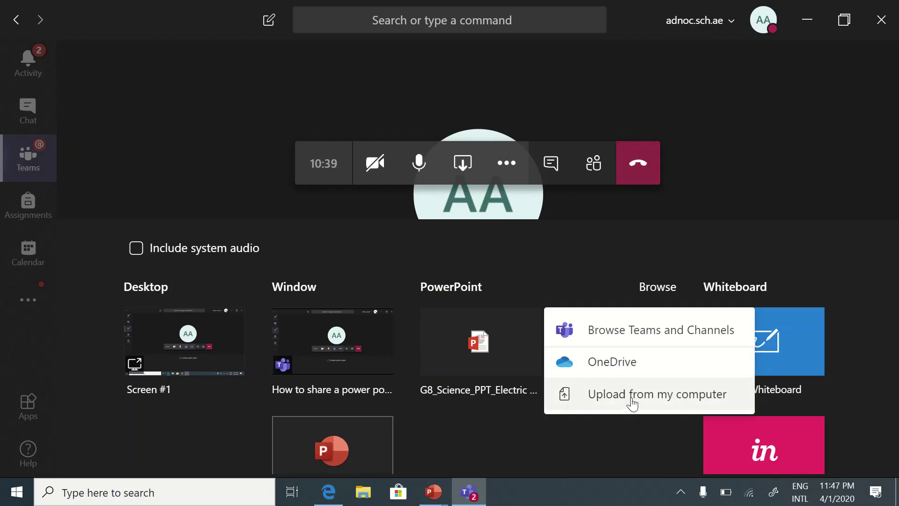
- Upload G8_Science_PPT_Electric Circuits.pptx from the computer
left_click(632, 400)
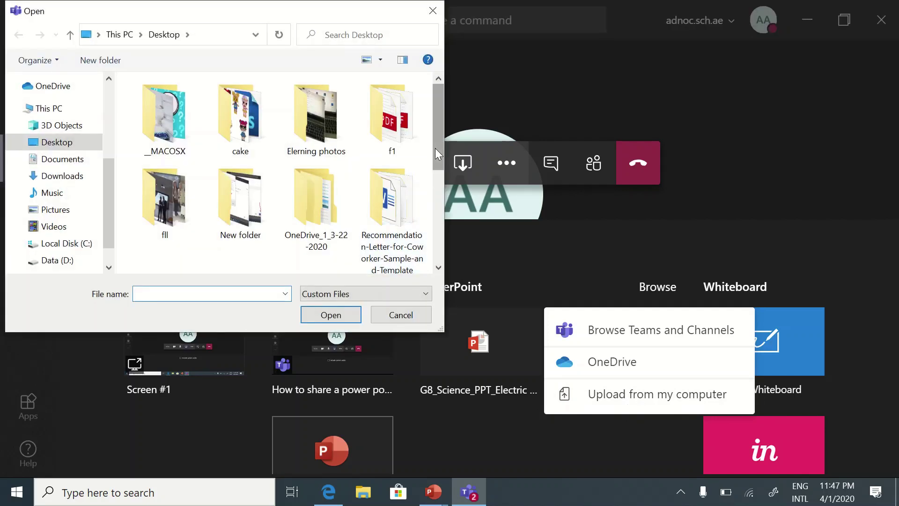
left_click_drag(435, 148, 435, 247)
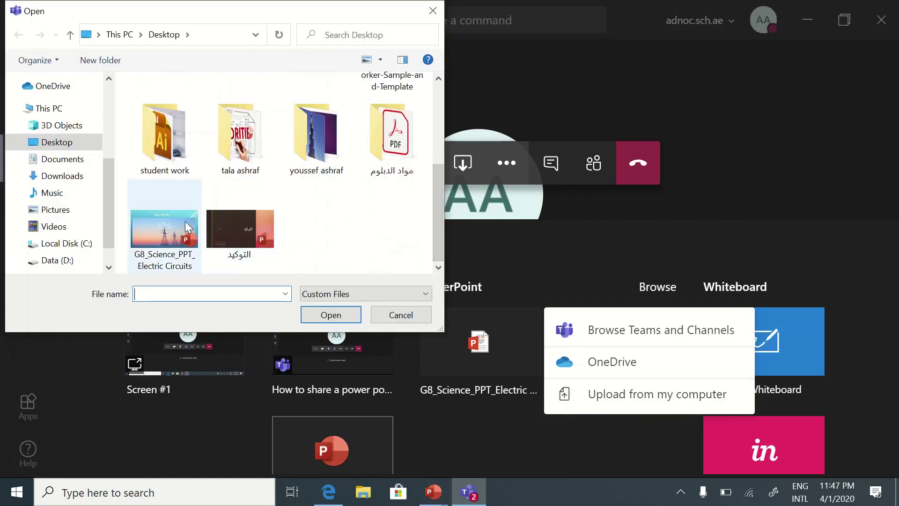
double_click(185, 221)
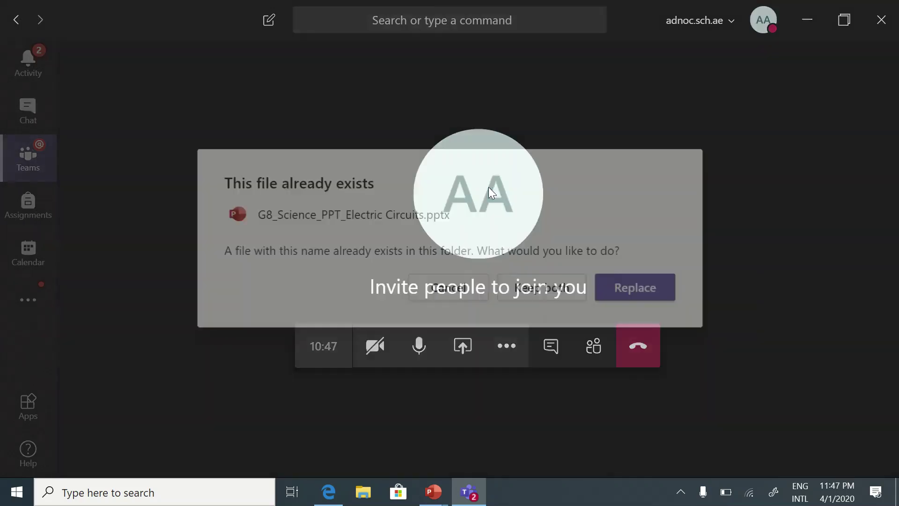
- Replace the existing Electric Circuits file, then page forward and back to slide 1 of 15
left_click(635, 289)
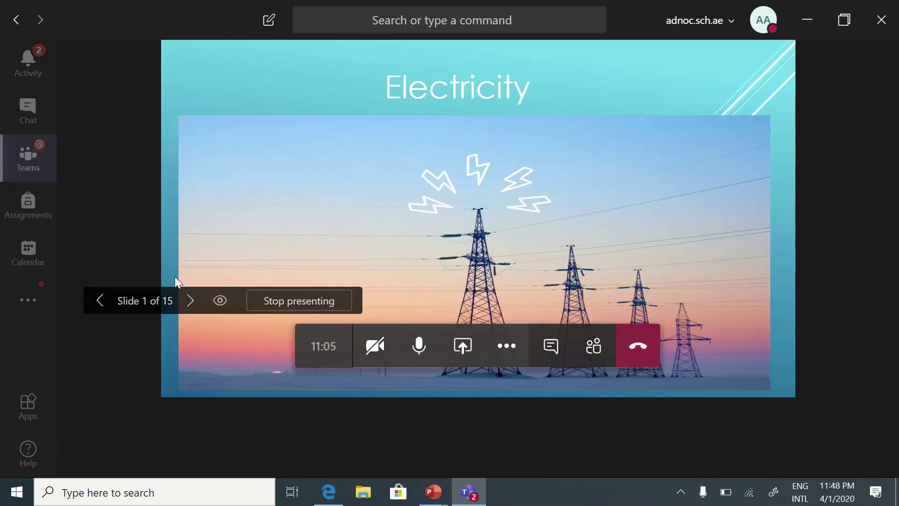
left_click(191, 307)
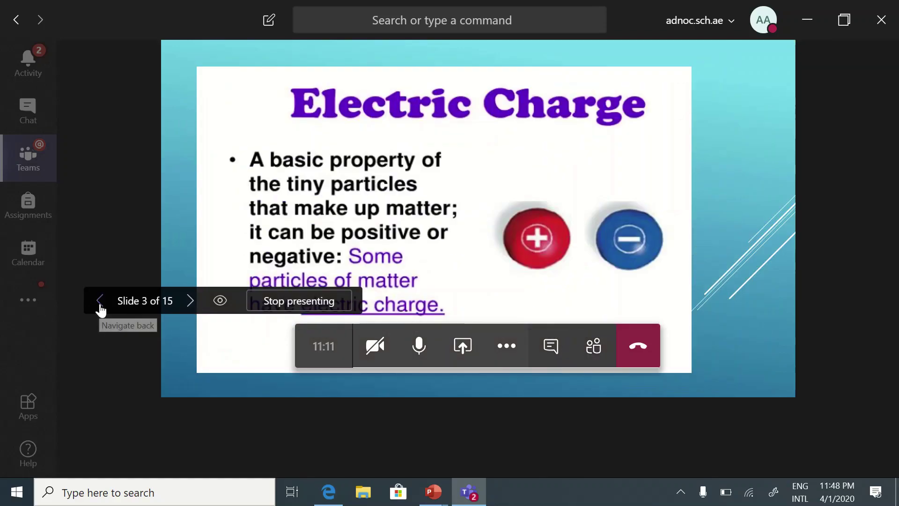
left_click(101, 309)
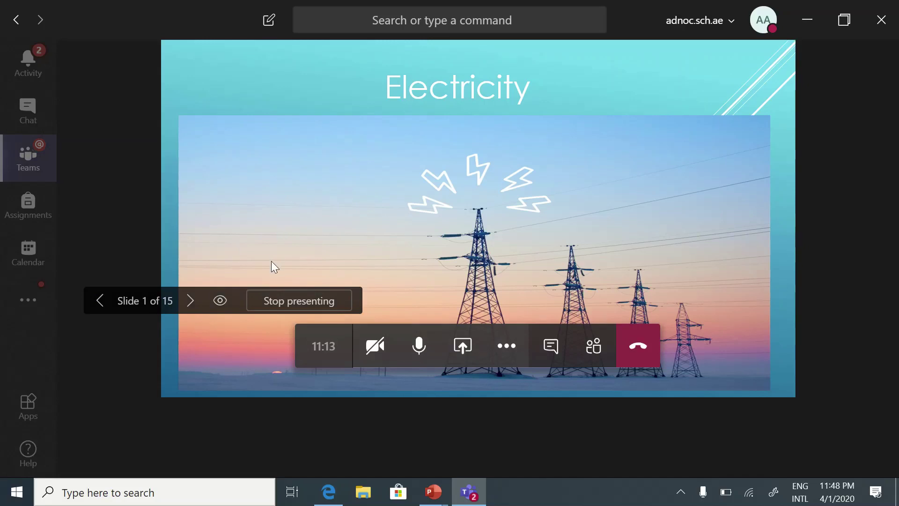
- Stop presenting the deck and share the Screen #1 desktop instead
left_click(301, 308)
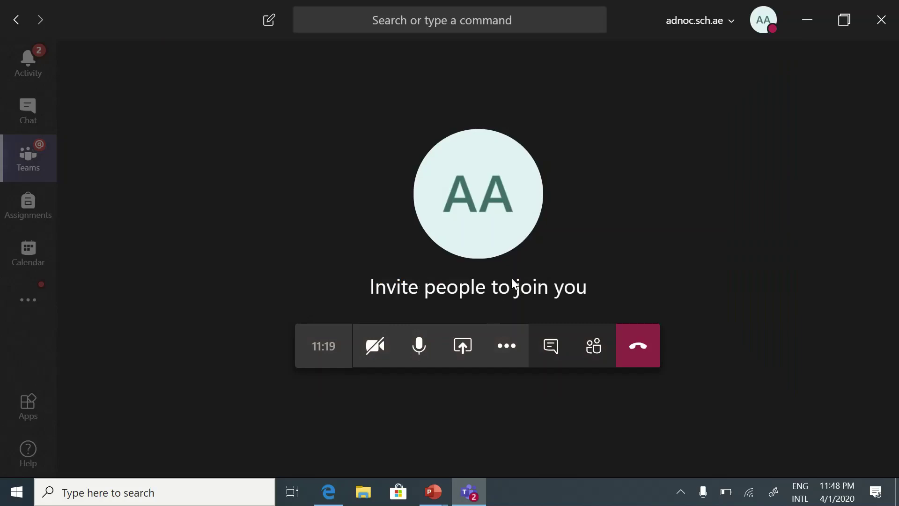
left_click(464, 346)
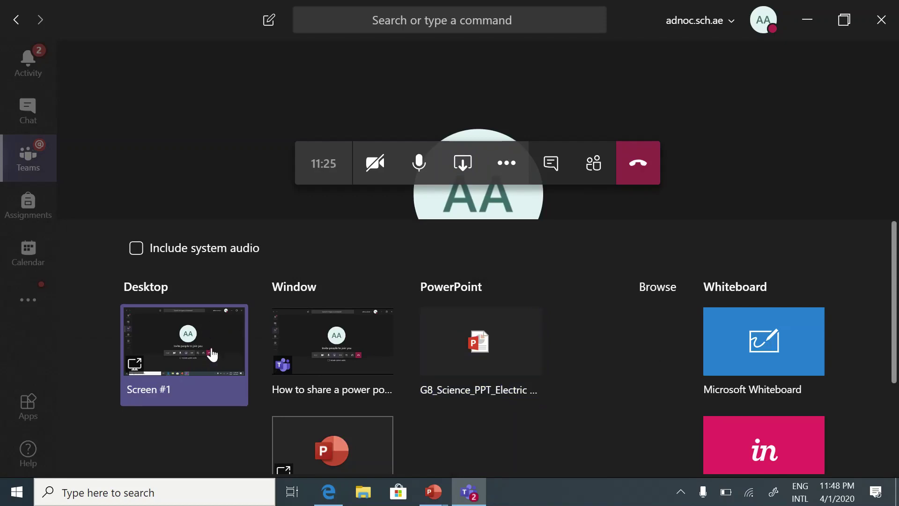
left_click(183, 342)
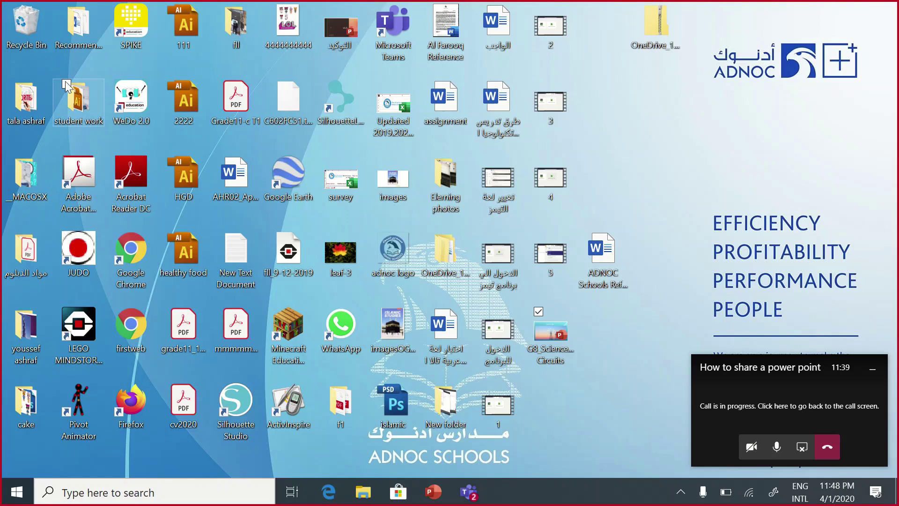
- Open the G8_Science Electric Circuits deck from the shared desktop, then stop sharing
left_click(554, 337)
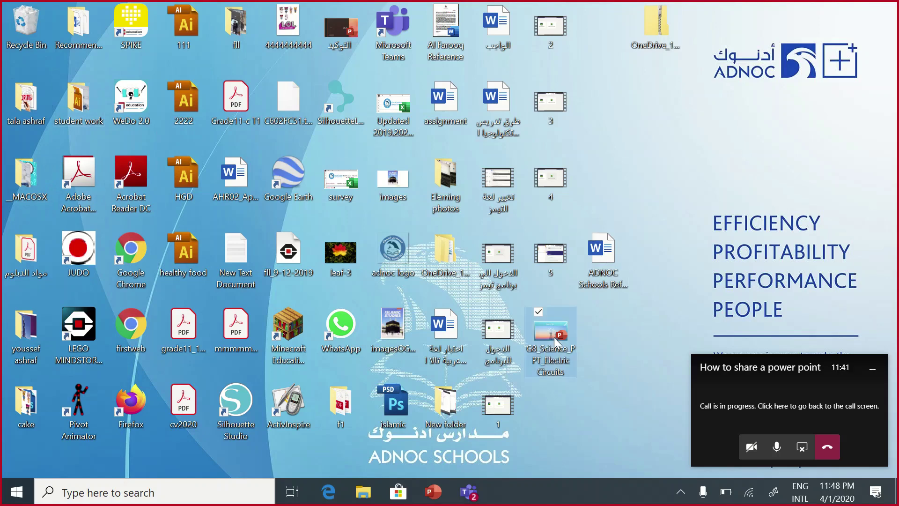
double_click(554, 338)
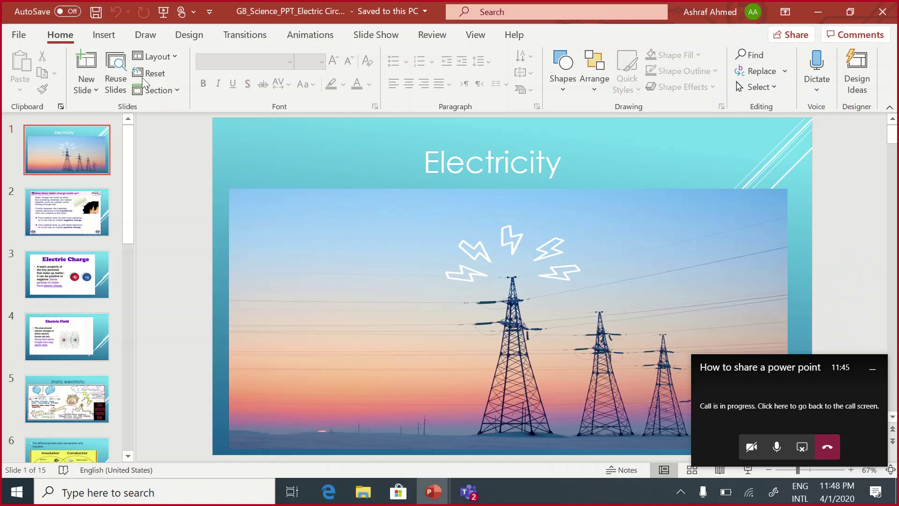
left_click(802, 449)
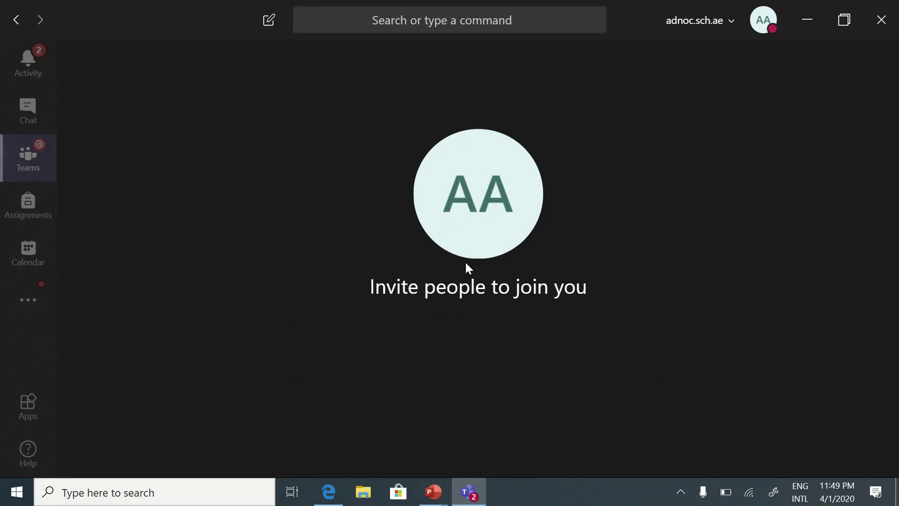
mouse_move(483, 394)
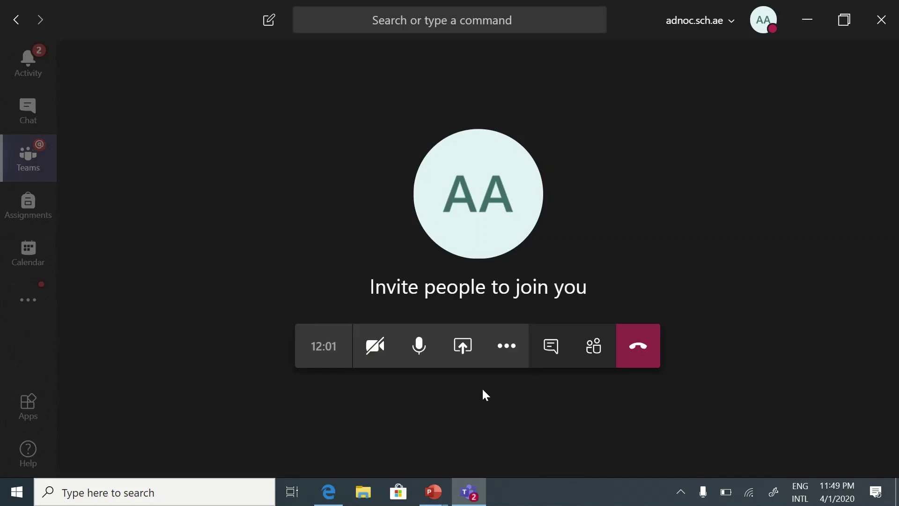
- Share Screen #1 with system audio, minimize PowerPoint and play a desktop video
left_click(463, 346)
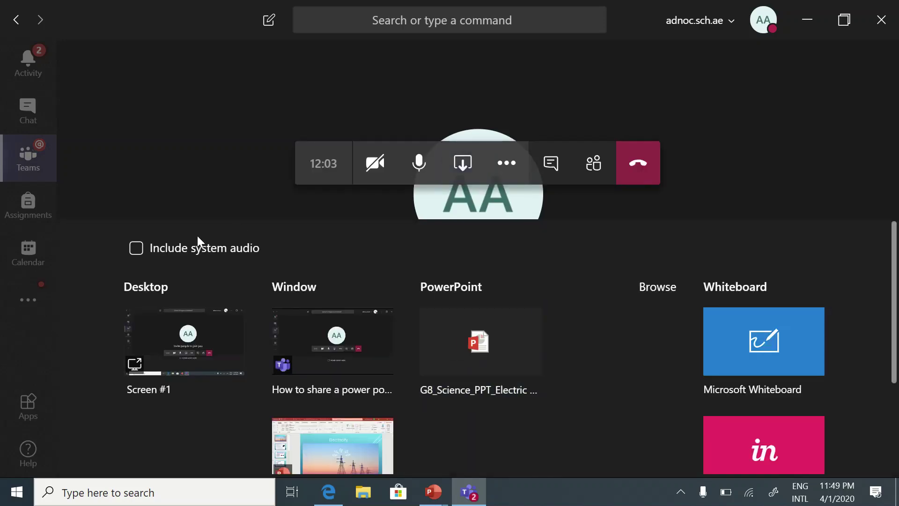
left_click(138, 254)
left_click(220, 337)
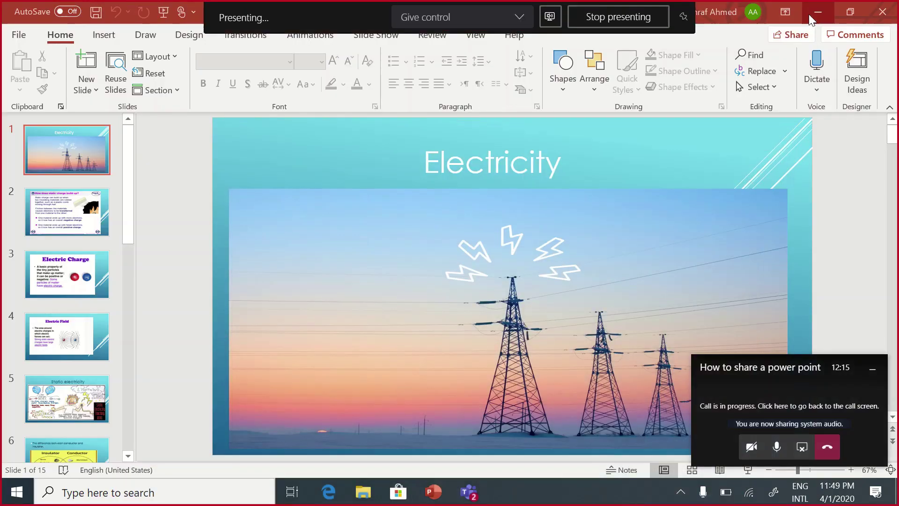
left_click(813, 13)
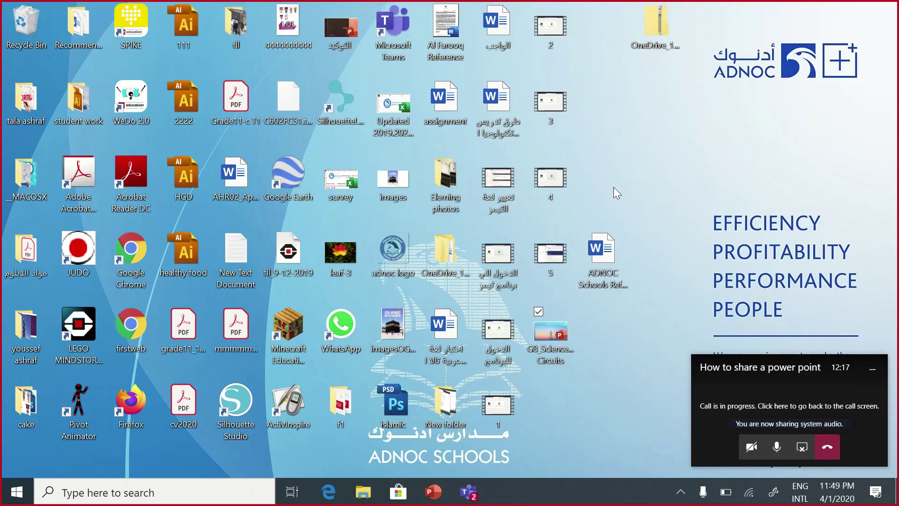
double_click(498, 181)
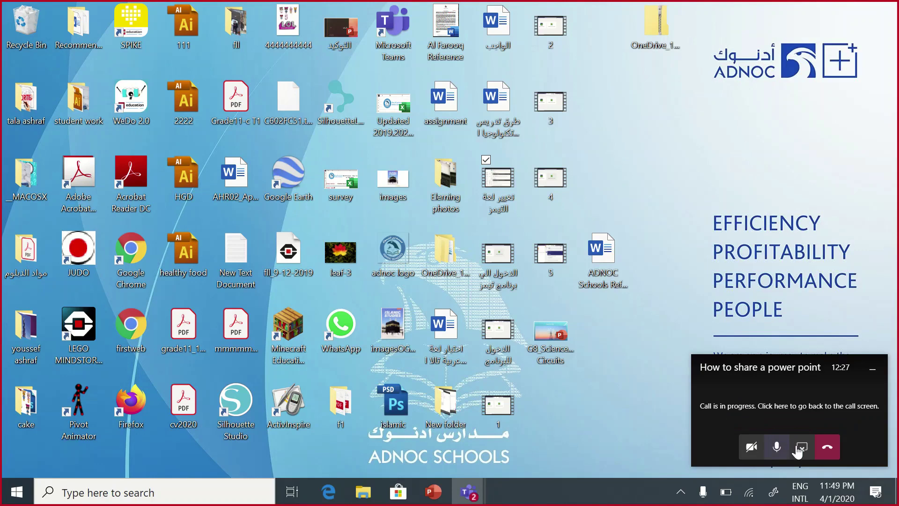
- Return to the call window and start Microsoft Whiteboard from the share tray
left_click(802, 448)
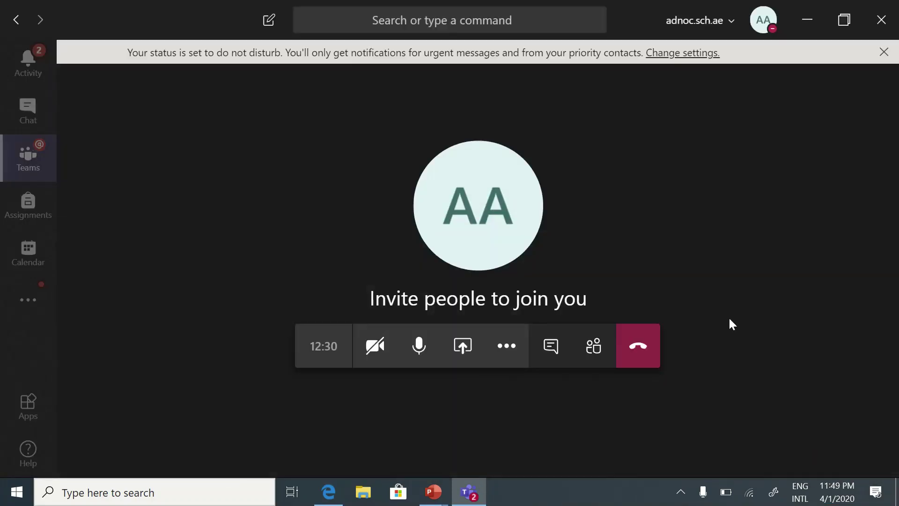
left_click(464, 345)
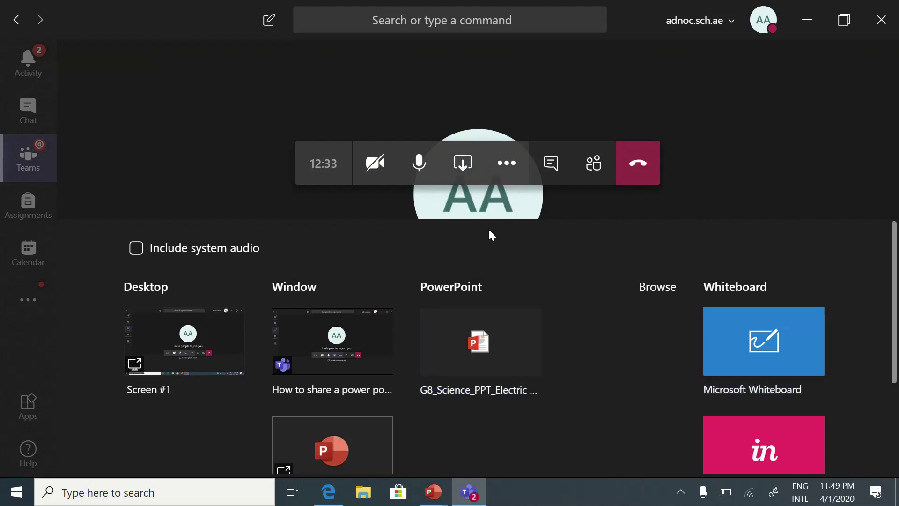
left_click(760, 339)
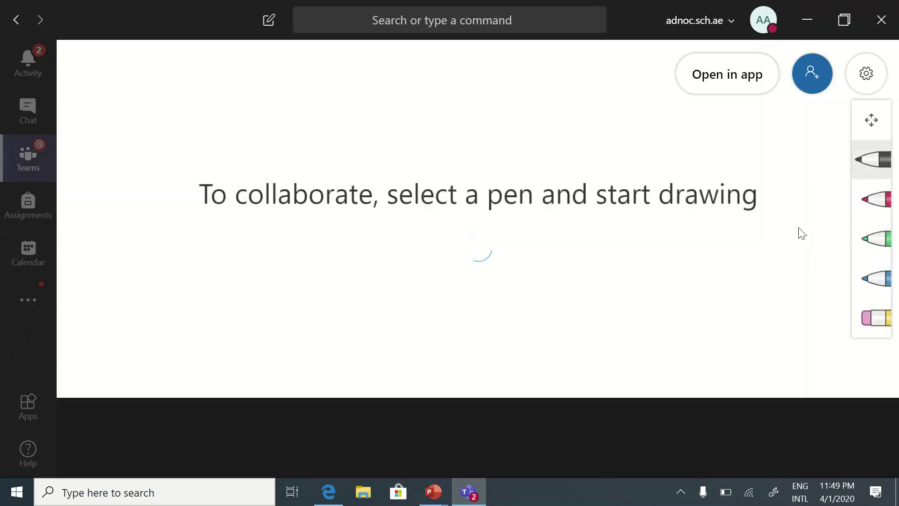
- Write 4 × 7 in red pen below the first equation
left_click(875, 199)
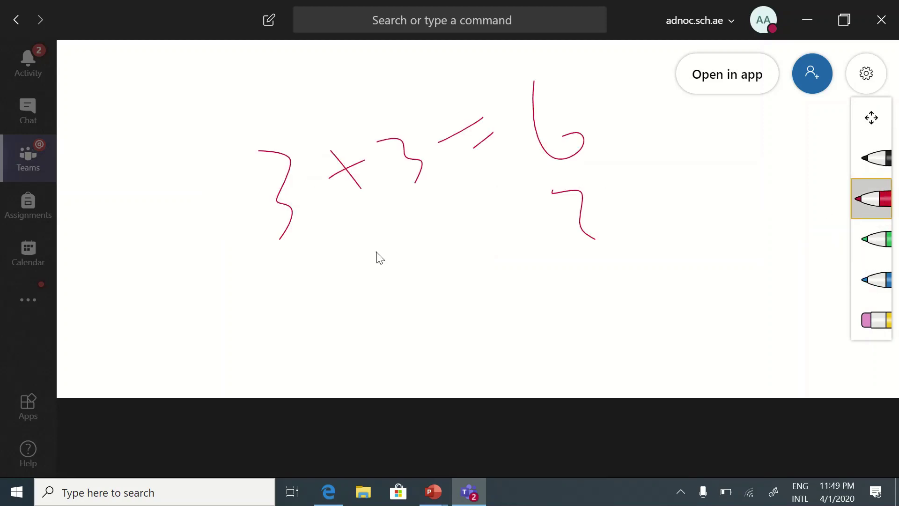
left_click_drag(377, 271, 387, 324)
left_click_drag(348, 284, 403, 285)
left_click_drag(476, 252, 432, 303)
left_click_drag(451, 258, 476, 296)
left_click_drag(475, 226, 532, 278)
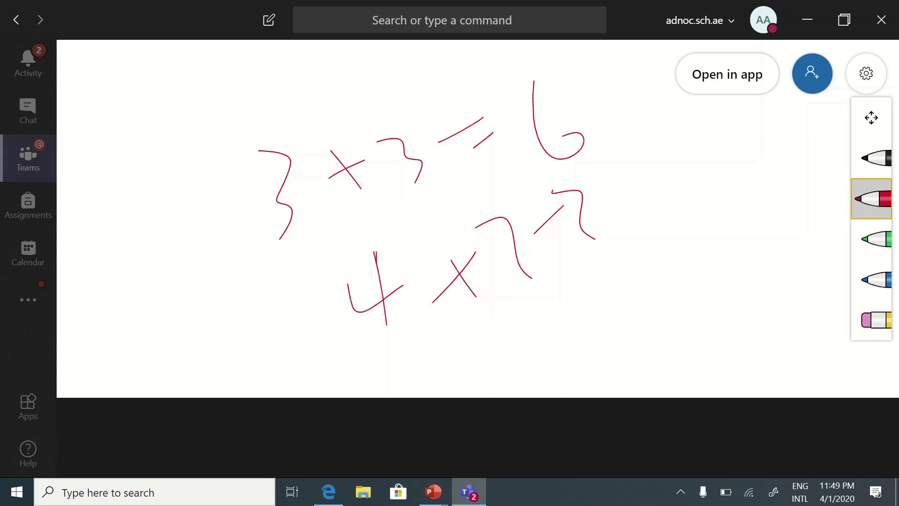
left_click_drag(577, 227, 566, 248)
- Erase the 4 × 7 and 3 × 3 = 6 strokes until the board is blank
left_click(872, 321)
mouse_move(562, 207)
left_mouse_down()
mouse_move(464, 281)
mouse_move(379, 295)
left_mouse_up()
left_click_drag(534, 84, 576, 151)
left_click_drag(485, 130, 274, 197)
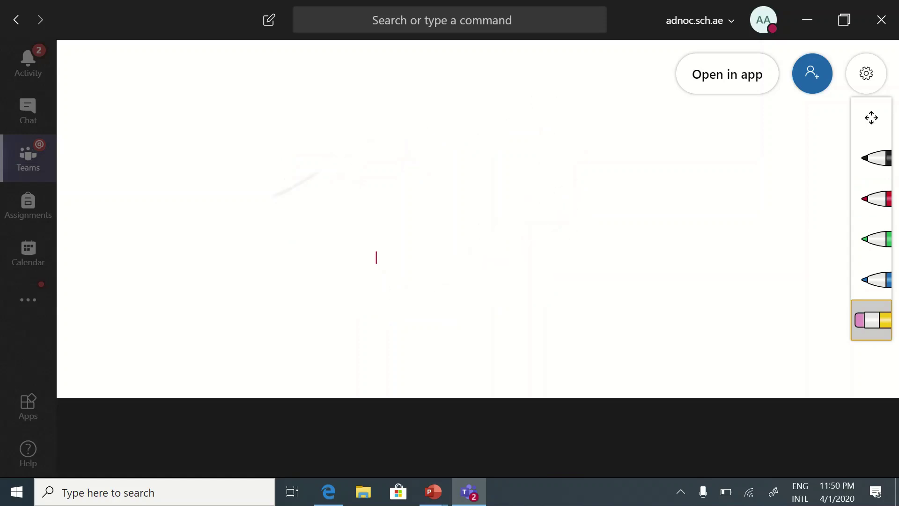
left_click_drag(372, 172, 377, 260)
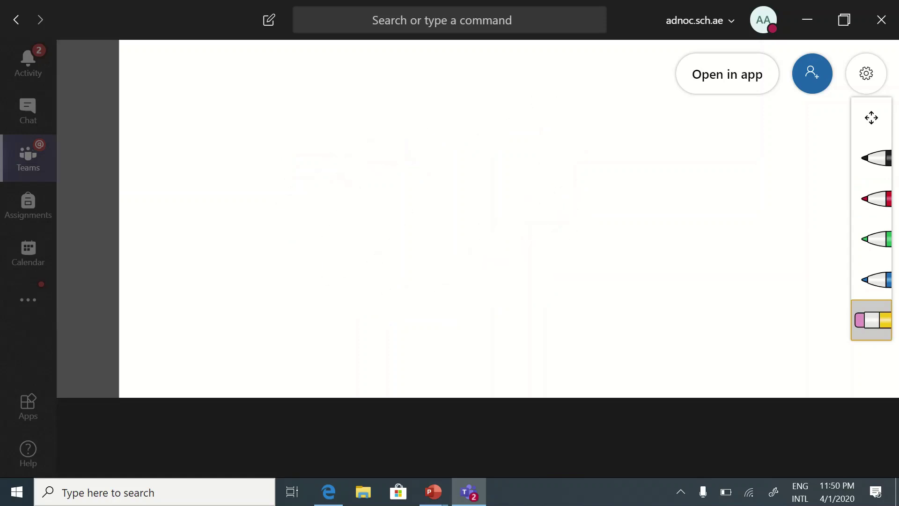